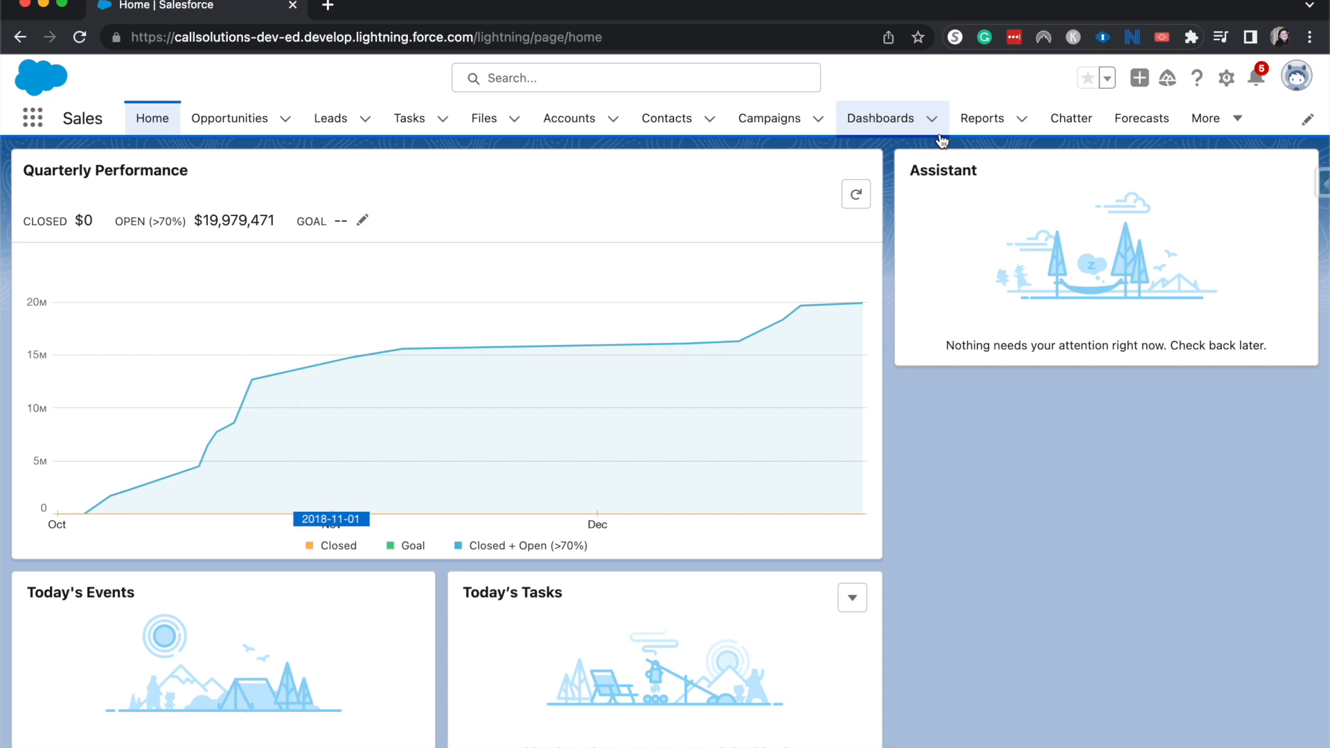
# Start a new report from the Opportunities category using the Opportunity History type.
pyautogui.click(982, 118)
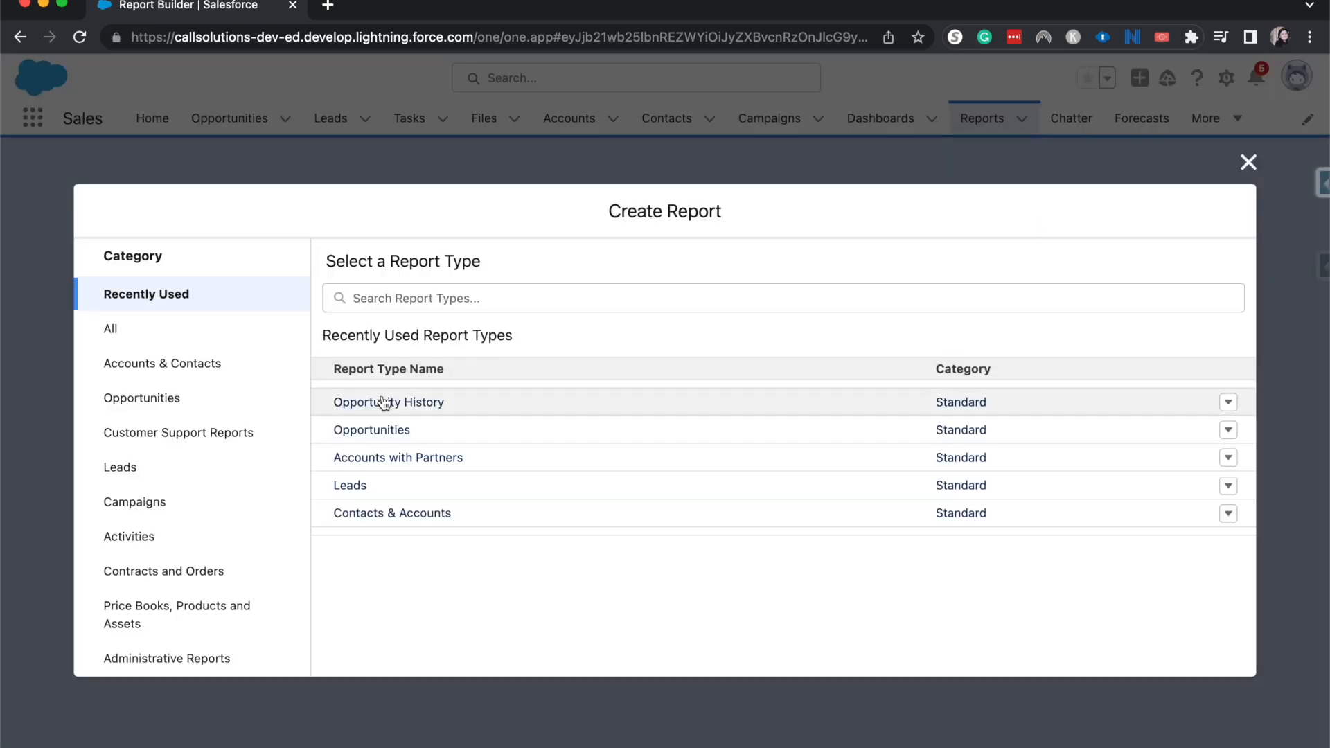
pyautogui.click(177, 613)
pyautogui.scroll(-3, 208, 619)
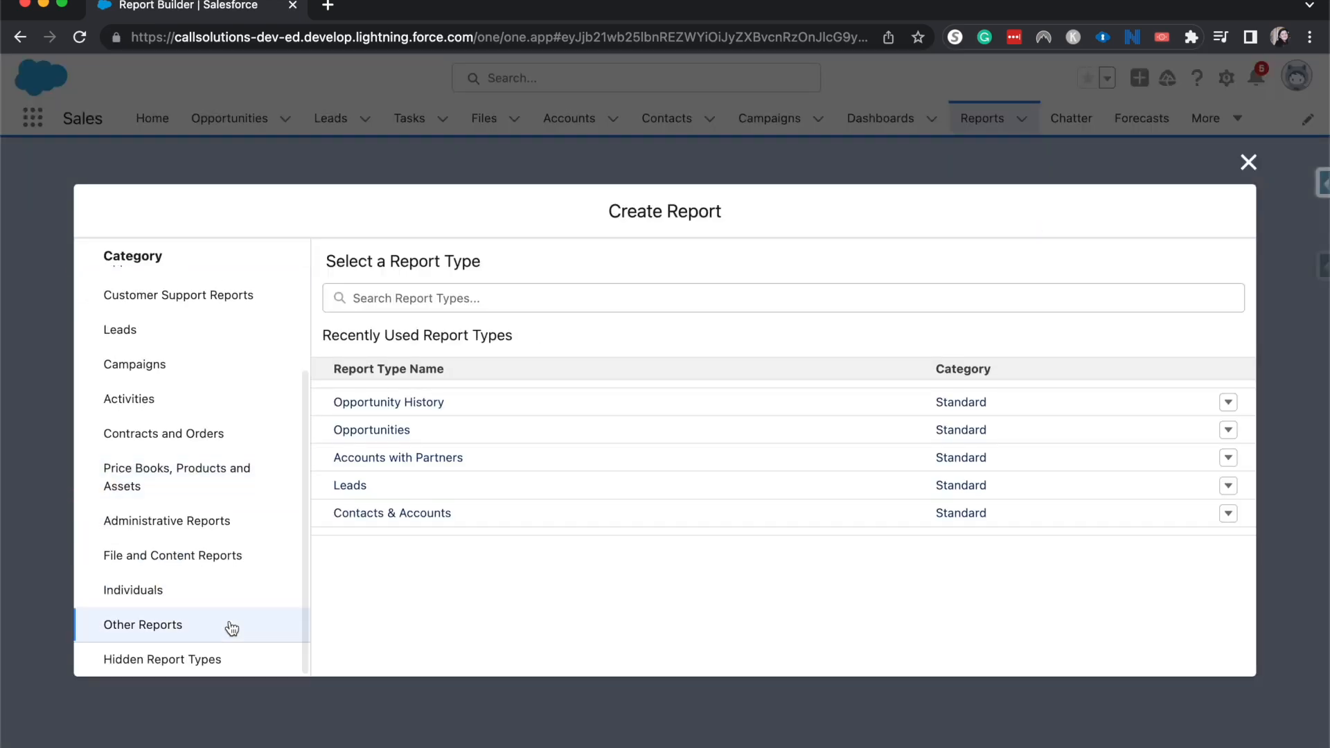
pyautogui.scroll(4, 223, 467)
pyautogui.click(142, 369)
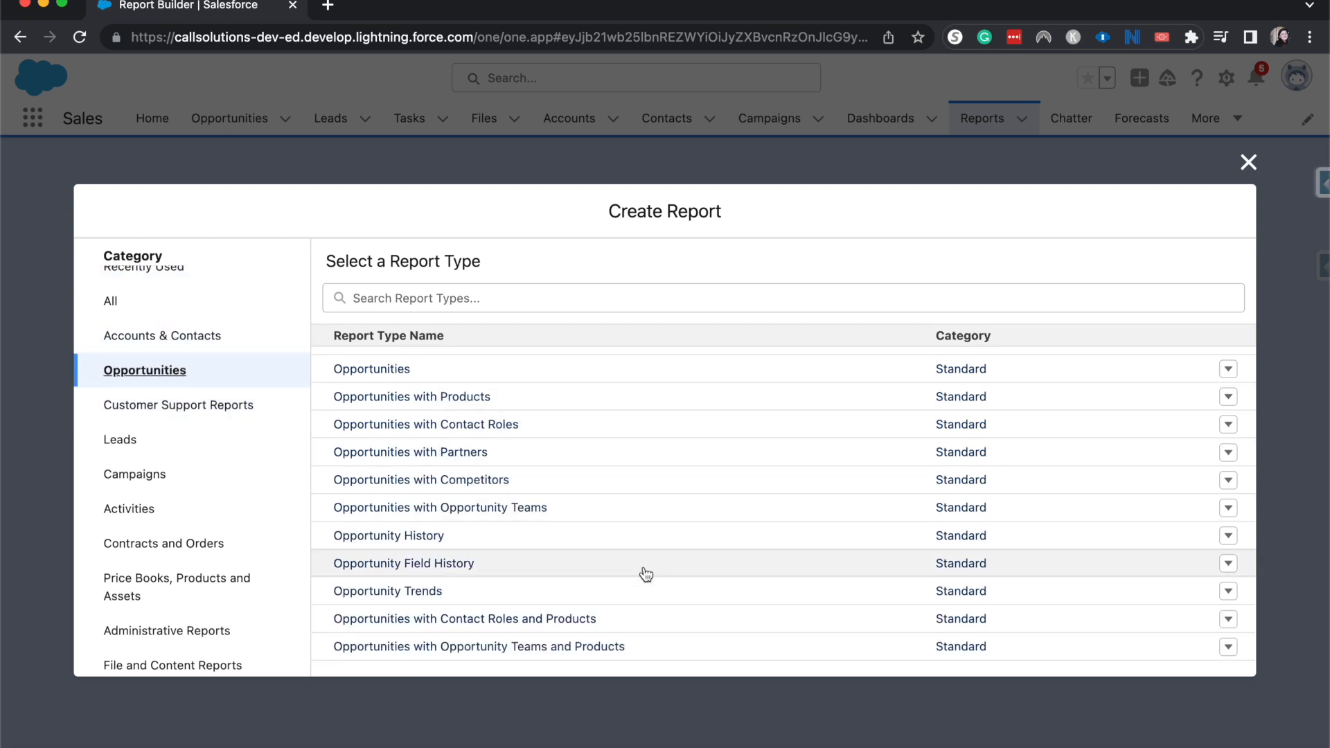
pyautogui.scroll(-1, 546, 551)
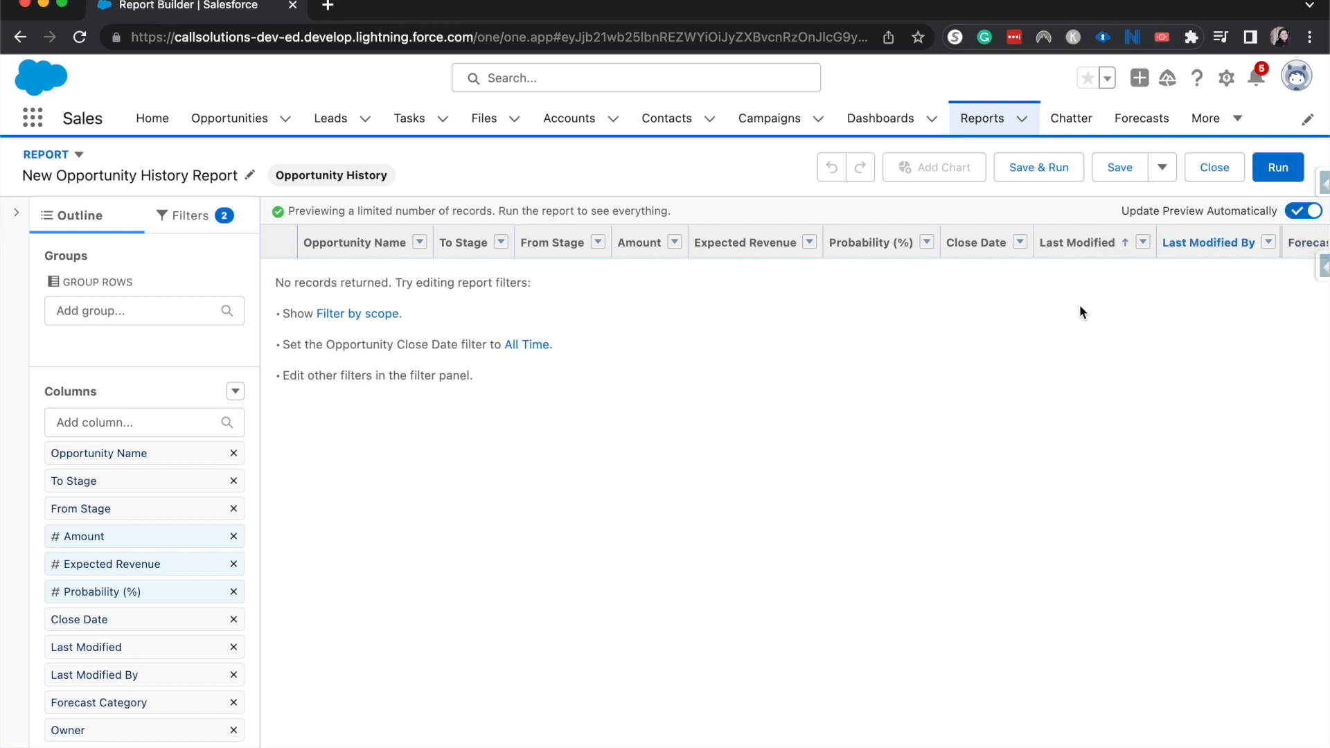
# Show the report's filters: My opportunities and current fiscal quarter close dates.
pyautogui.click(182, 215)
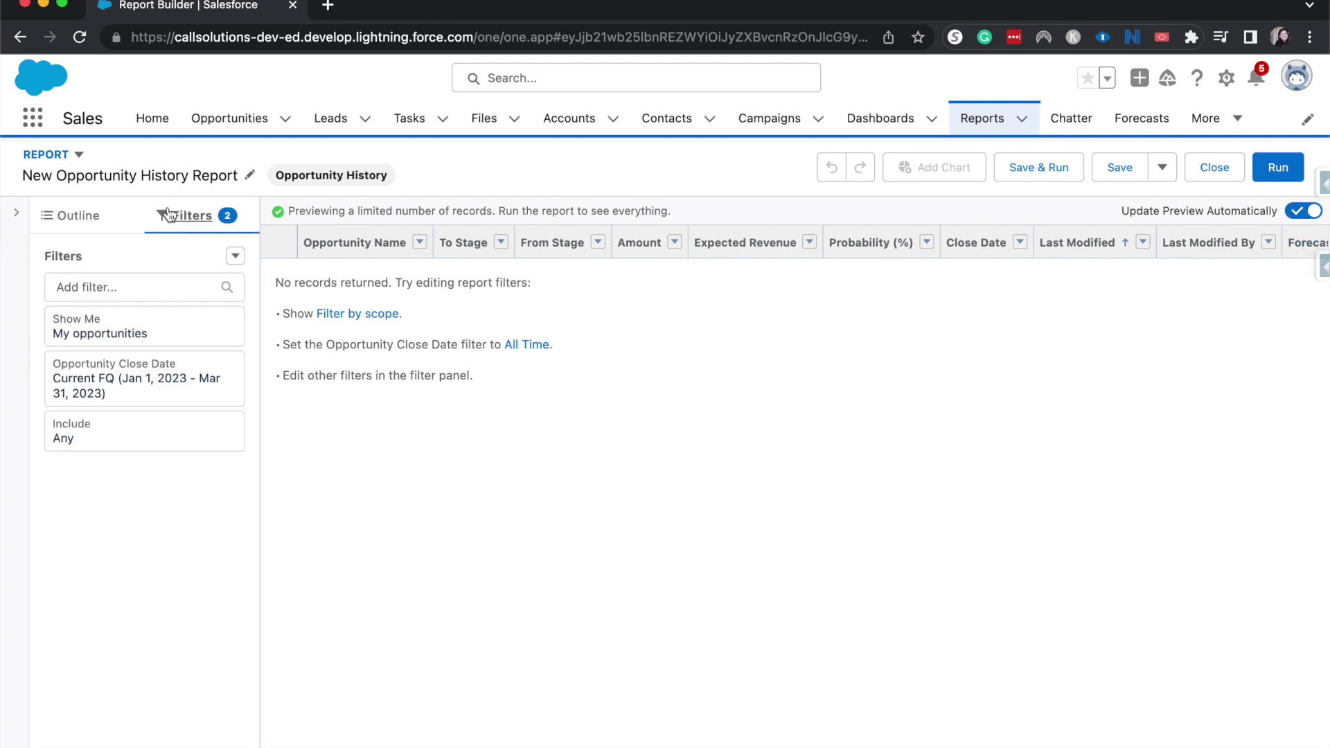
# Set the Show Me filter to All opportunities.
pyautogui.click(221, 347)
pyautogui.click(438, 342)
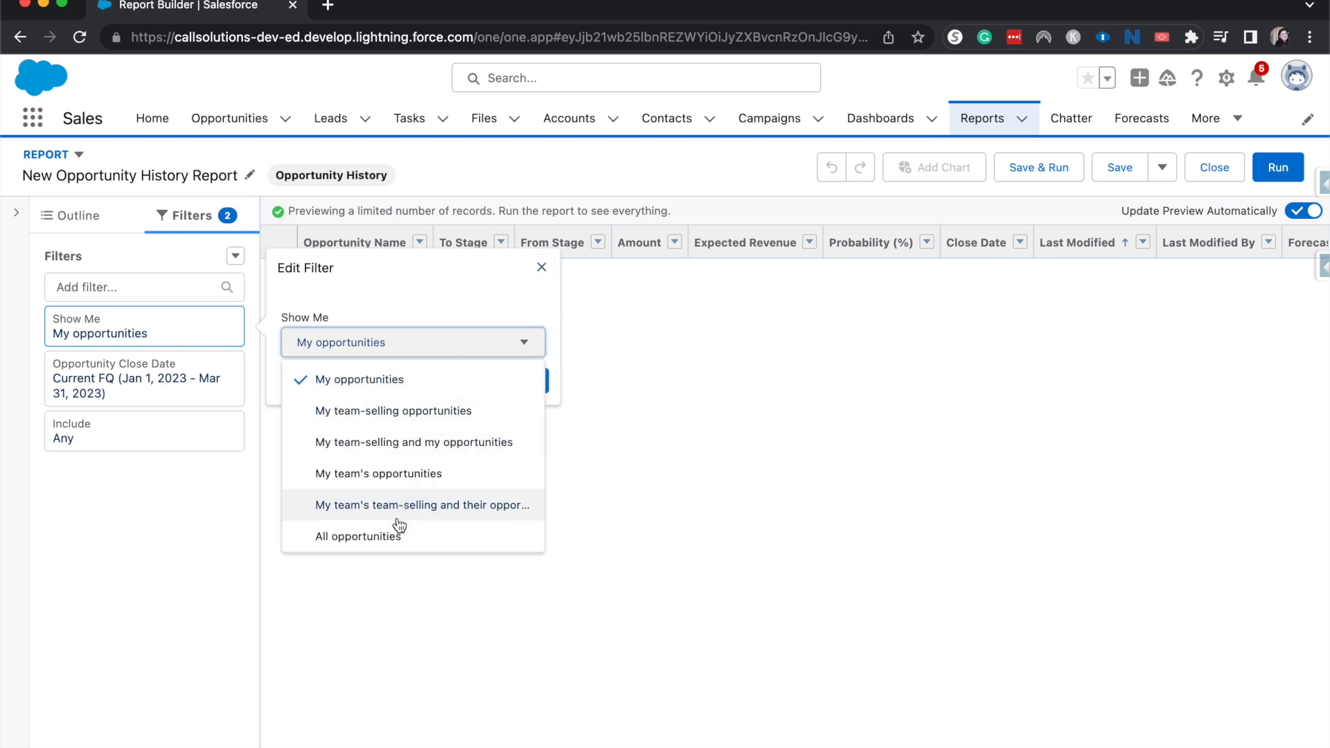
pyautogui.click(358, 537)
pyautogui.click(523, 380)
# Set the Close Date range to All Time and move From Stage before To Stage.
pyautogui.click(66, 401)
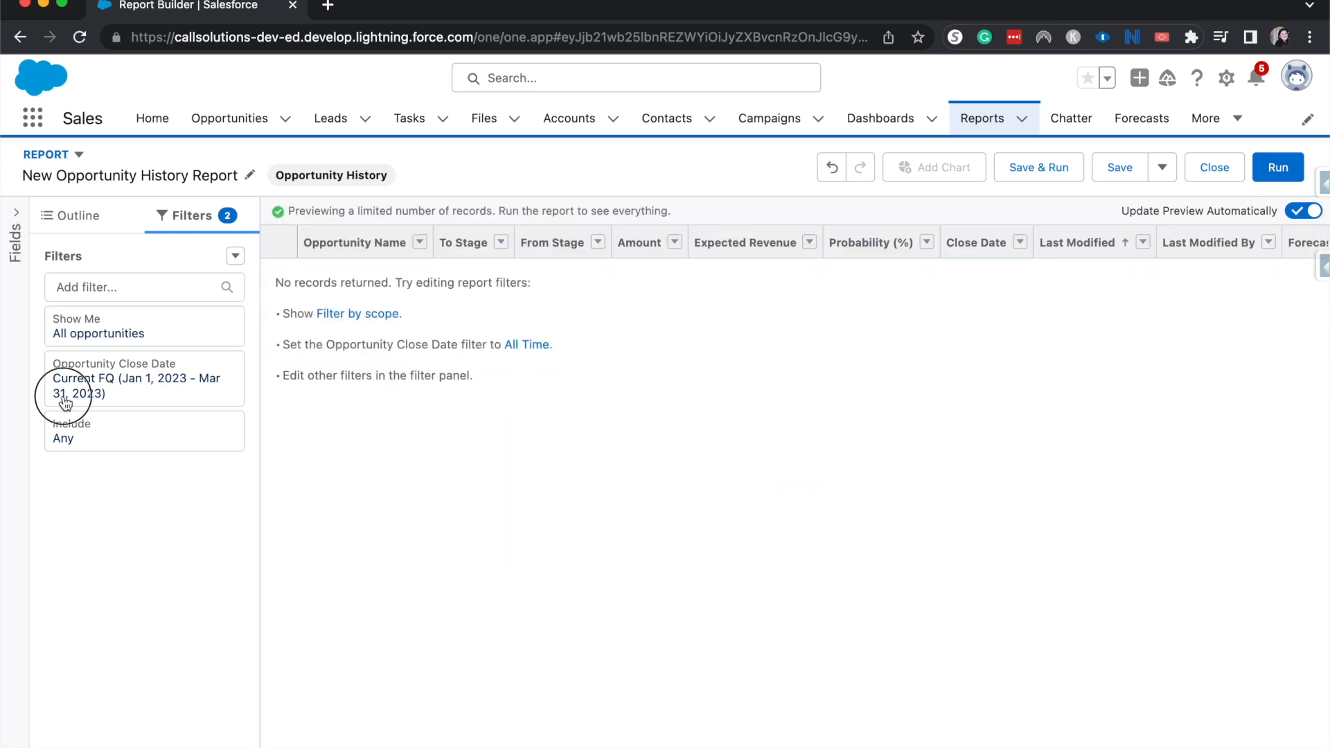
pyautogui.click(392, 413)
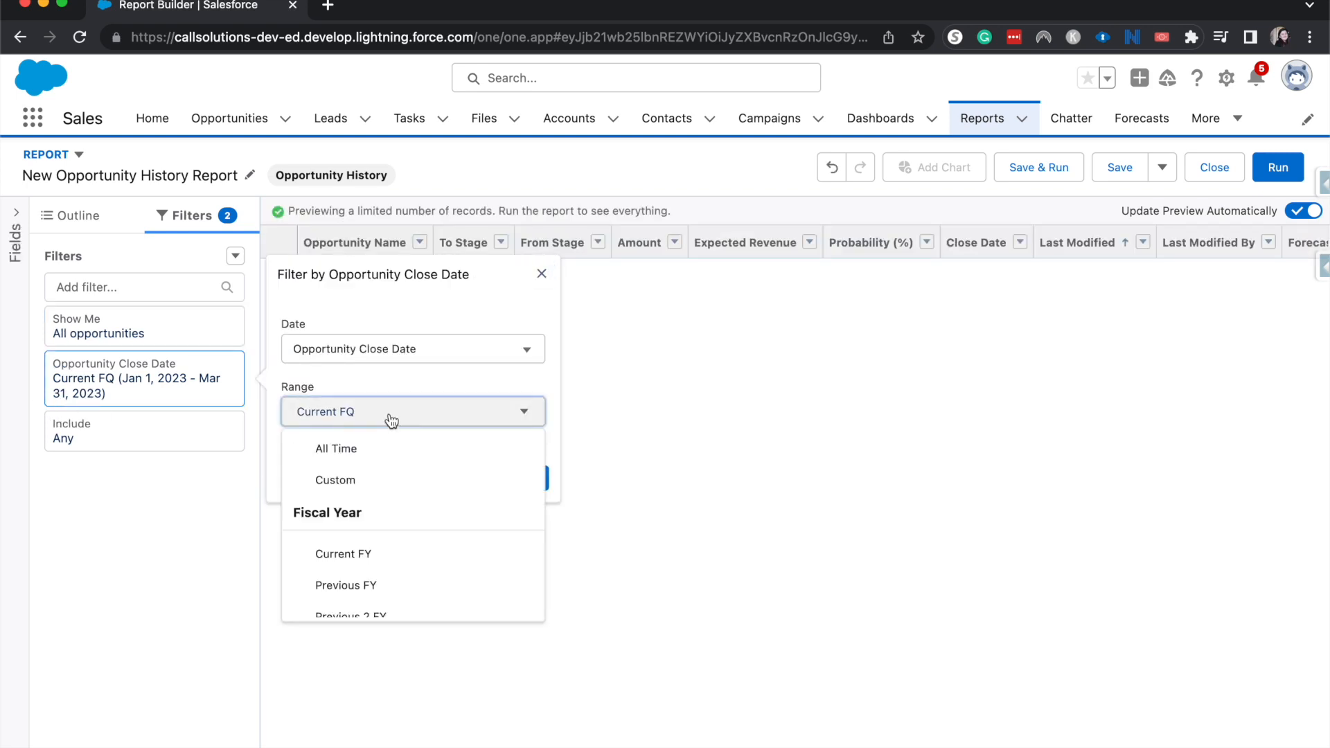
pyautogui.click(375, 448)
pyautogui.click(523, 478)
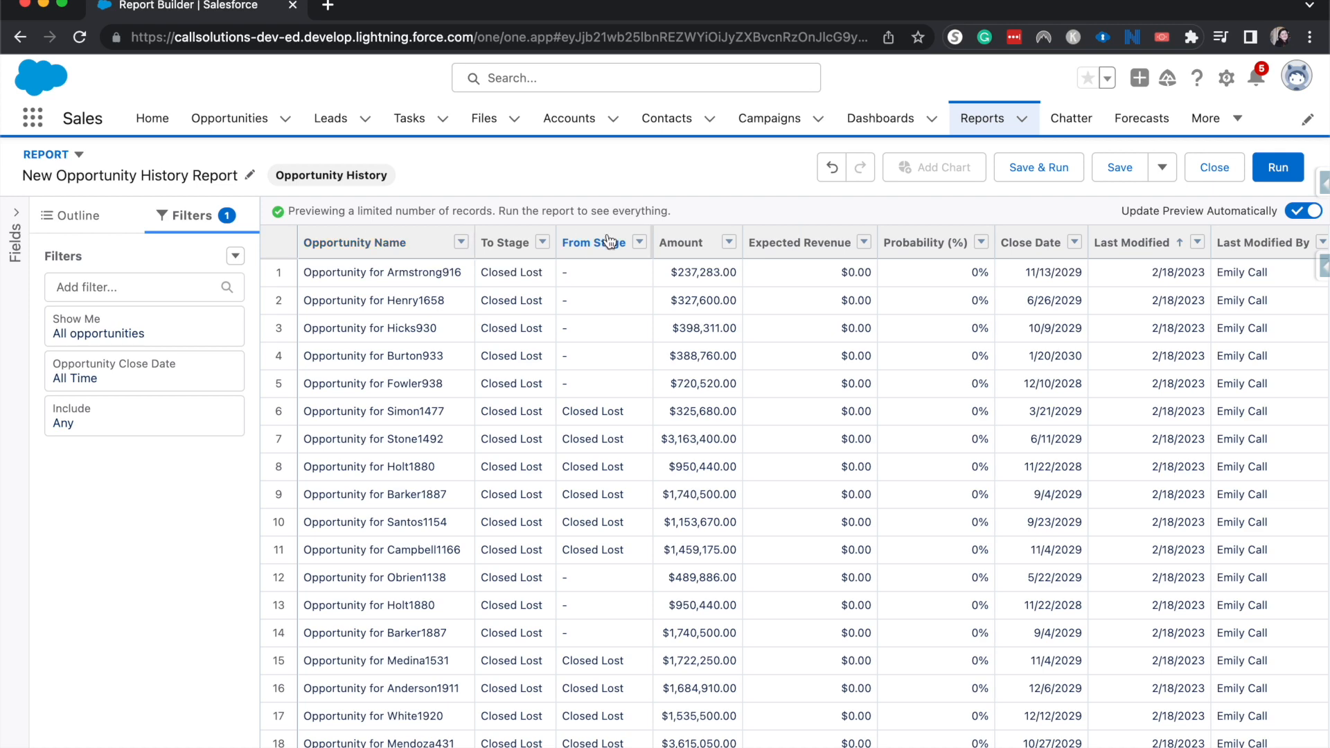
pyautogui.moveTo(593, 243); pyautogui.dragTo(481, 244)
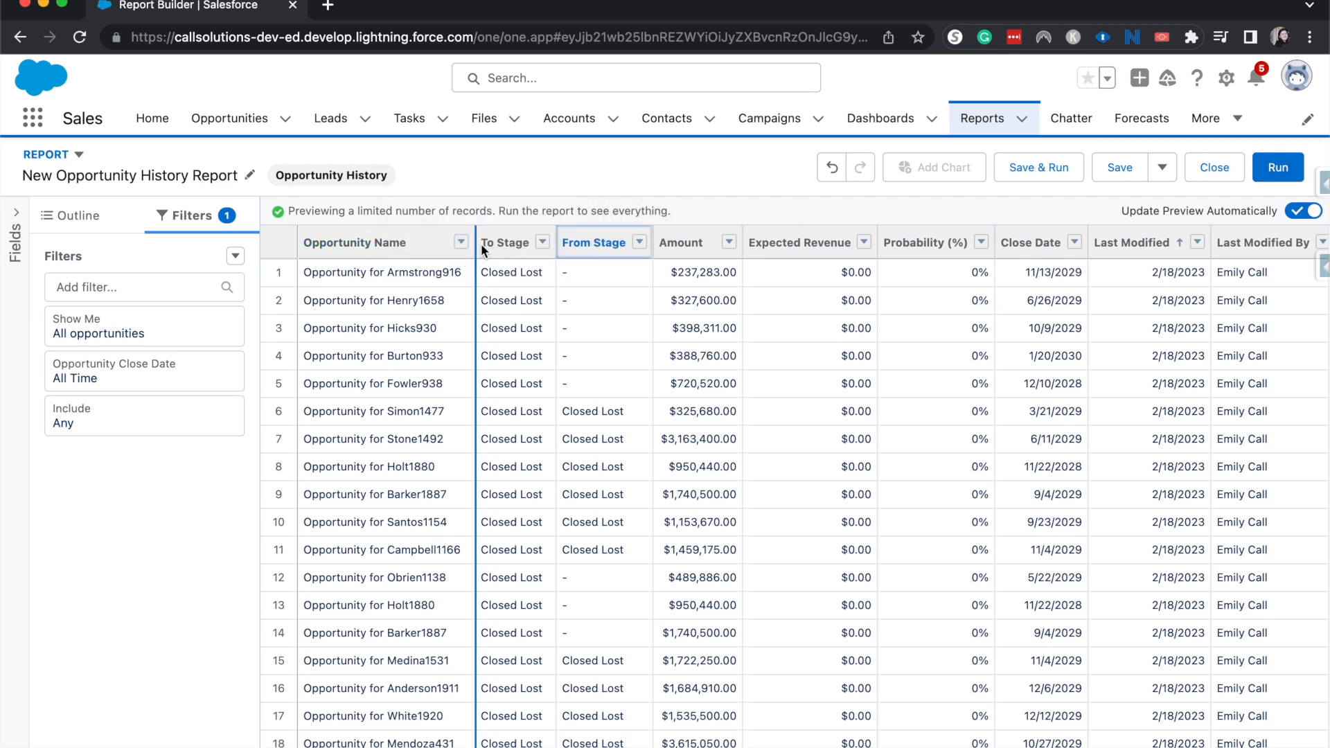
pyautogui.scroll(-3, 633, 344)
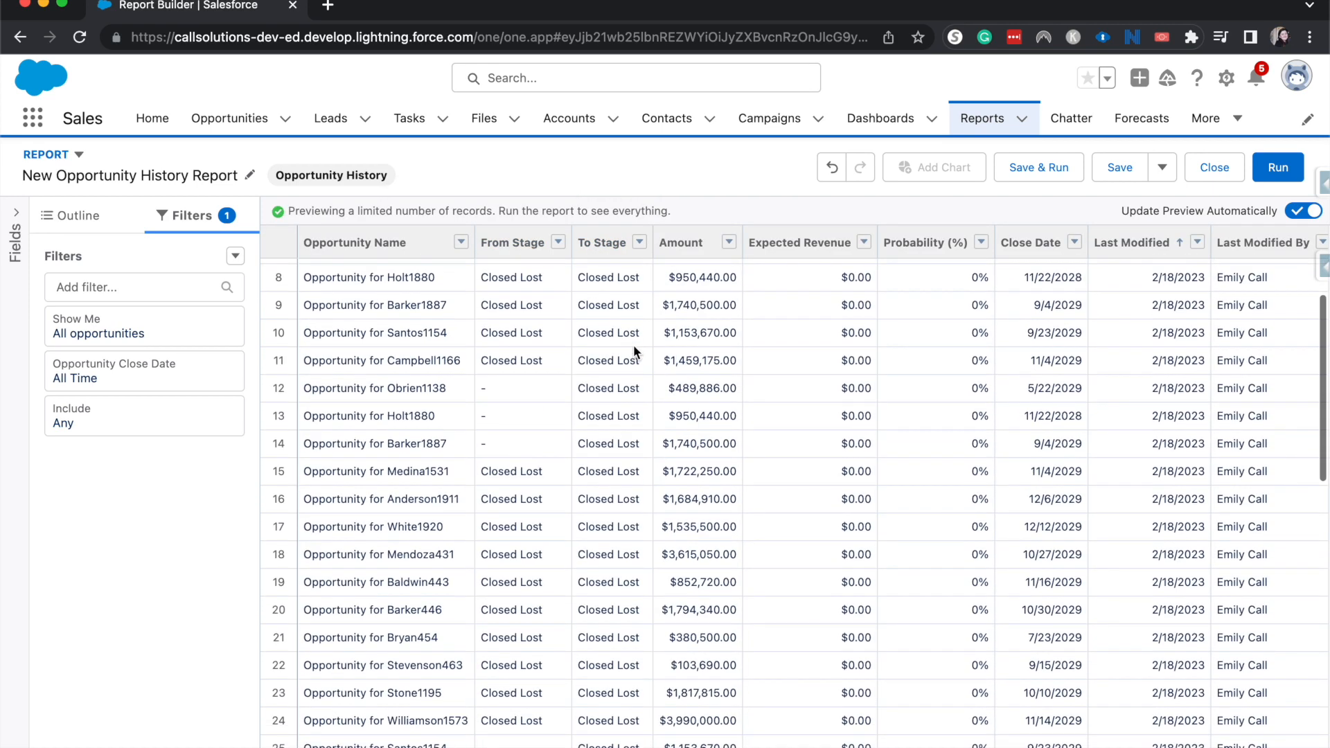
pyautogui.scroll(-2, 667, 420)
pyautogui.scroll(-1, 667, 419)
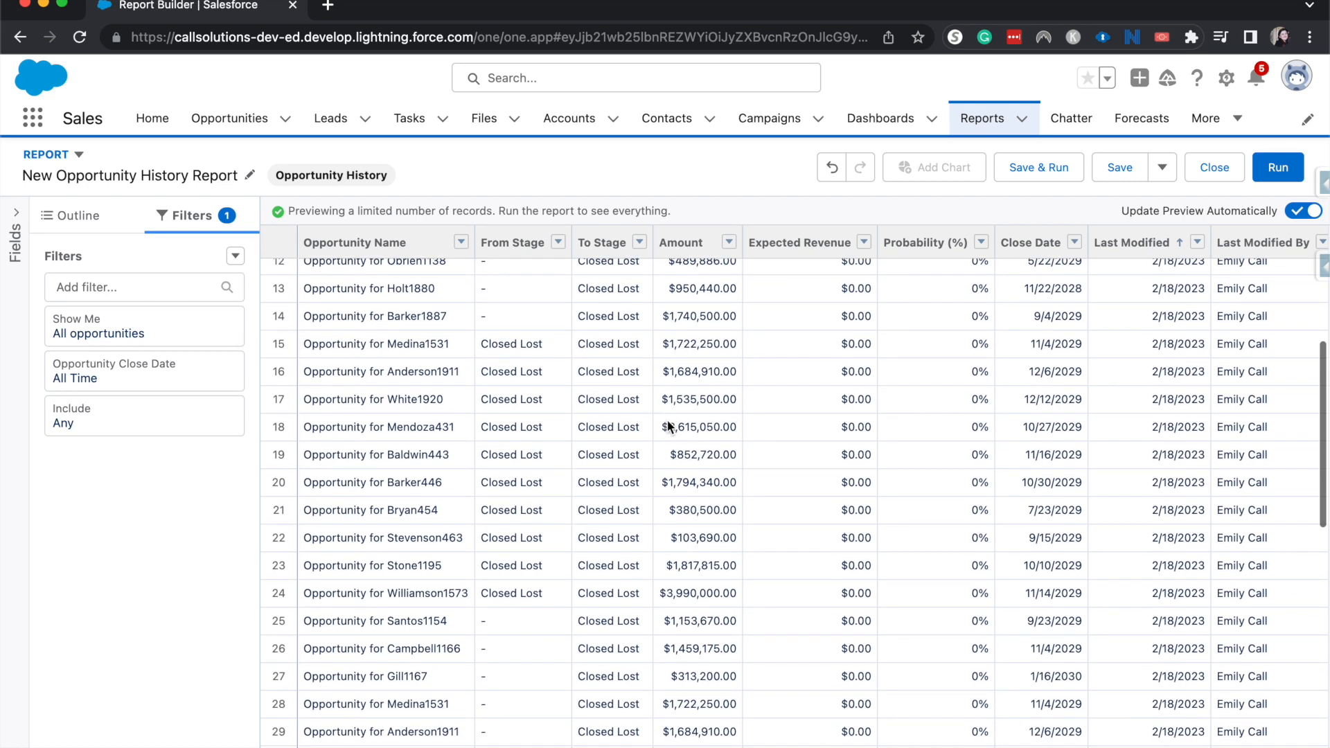
pyautogui.scroll(-3, 568, 433)
pyautogui.scroll(-3, 568, 434)
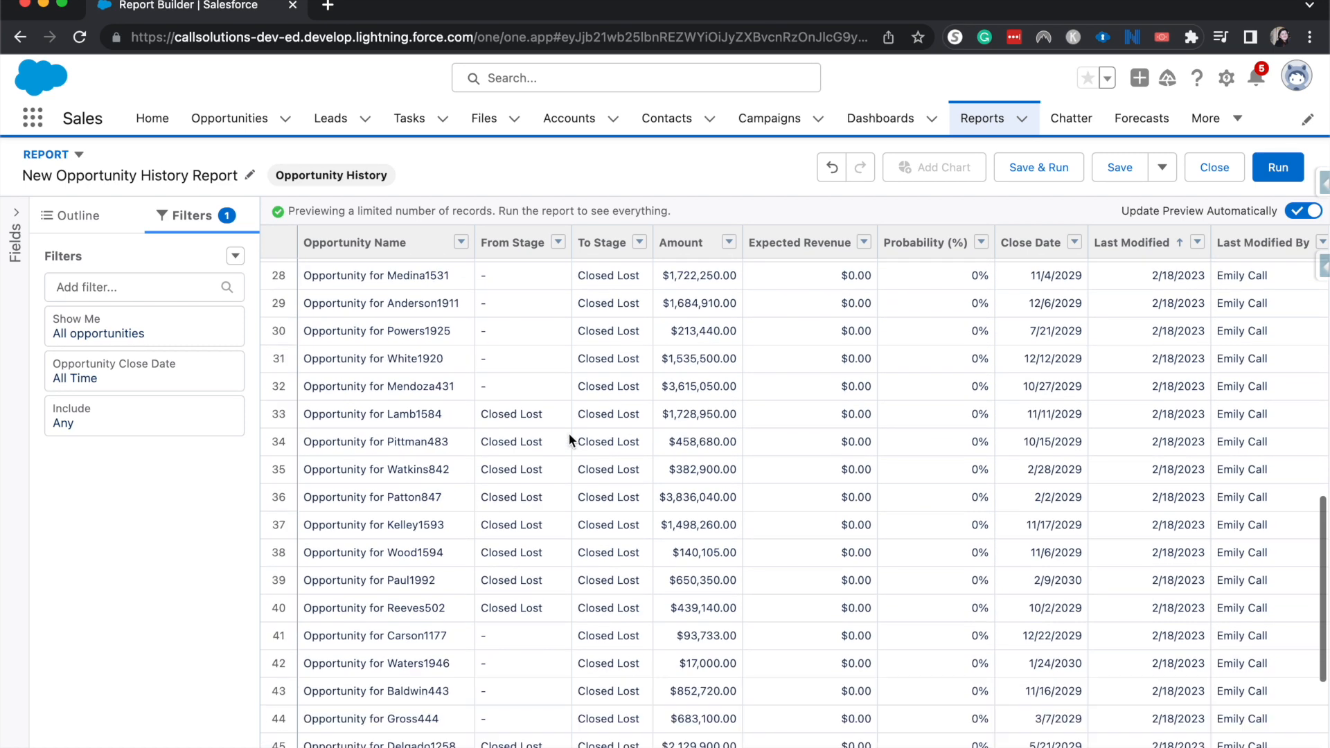
pyautogui.scroll(-3, 590, 518)
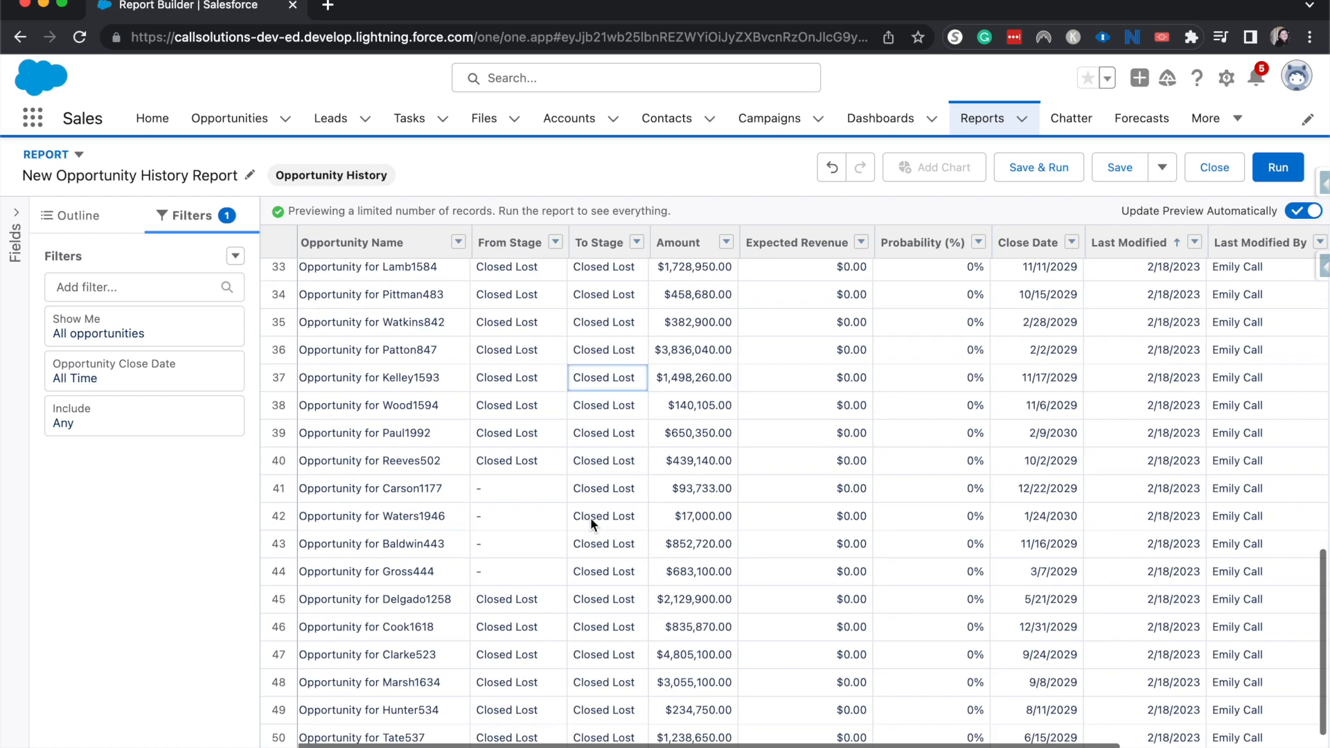
pyautogui.scroll(15, 635, 516)
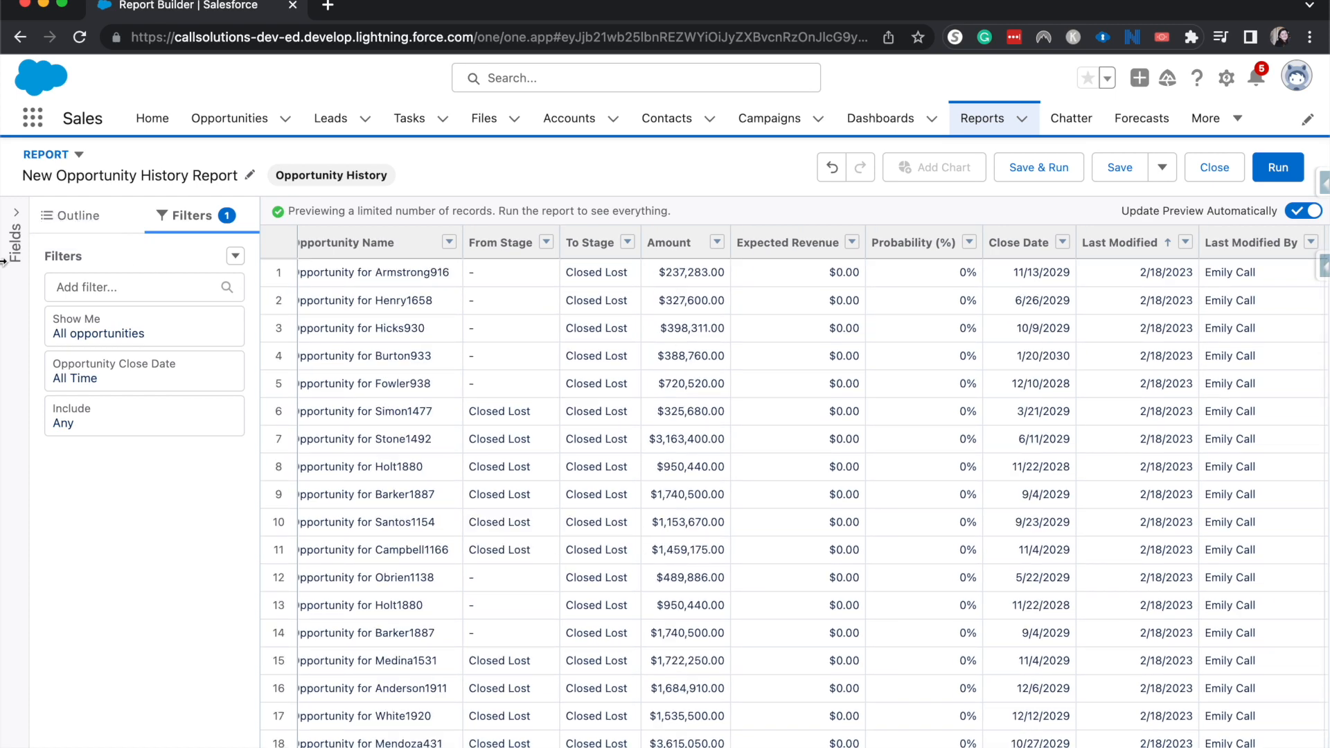
# Expand the Fields panel to list the available report fields.
pyautogui.click(16, 244)
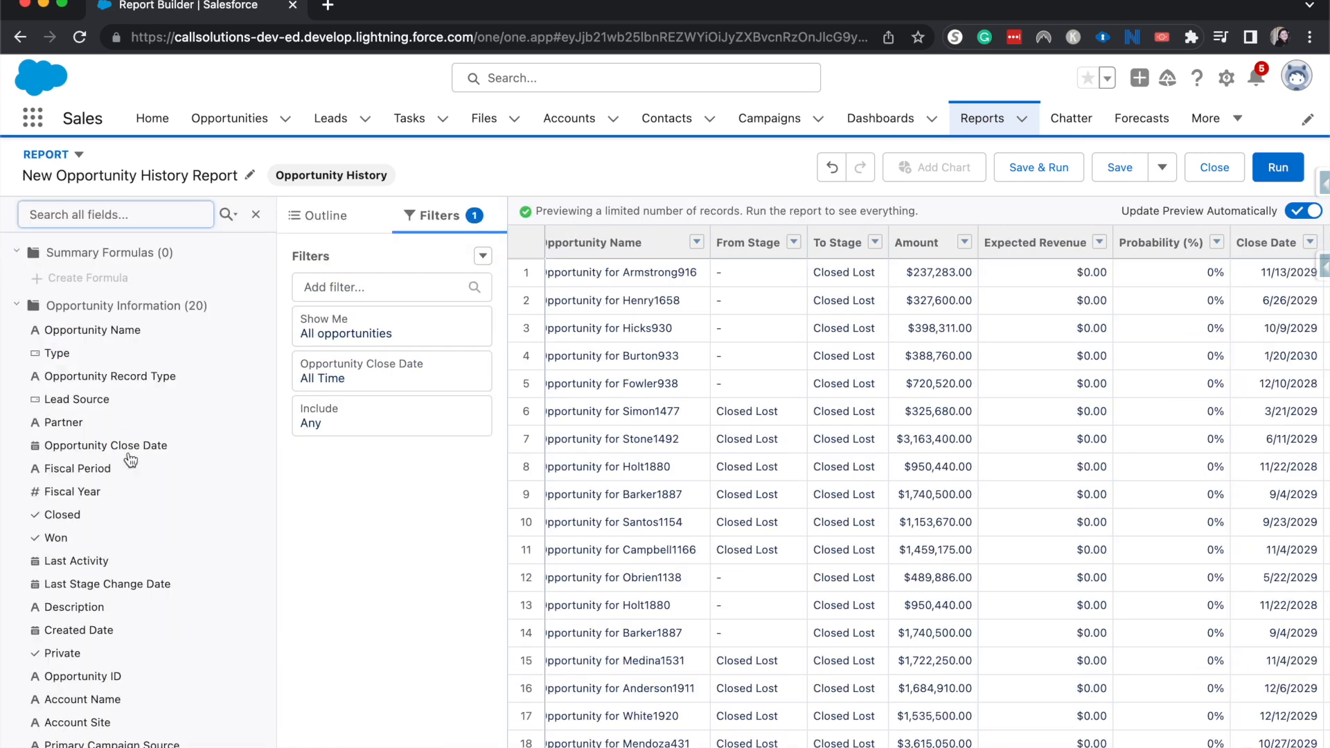
pyautogui.scroll(-4, 92, 273)
pyautogui.scroll(-4, 91, 272)
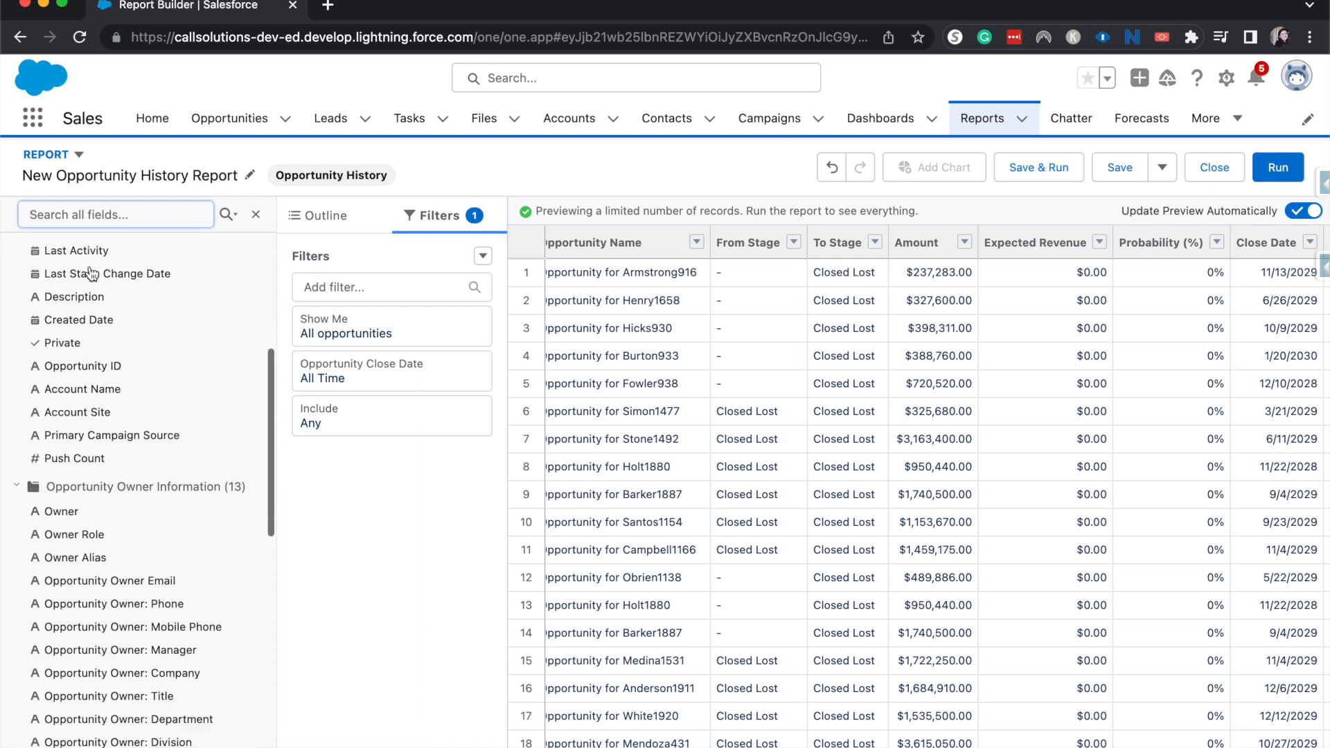
pyautogui.scroll(-4, 94, 275)
pyautogui.scroll(-4, 96, 280)
pyautogui.scroll(-2, 99, 283)
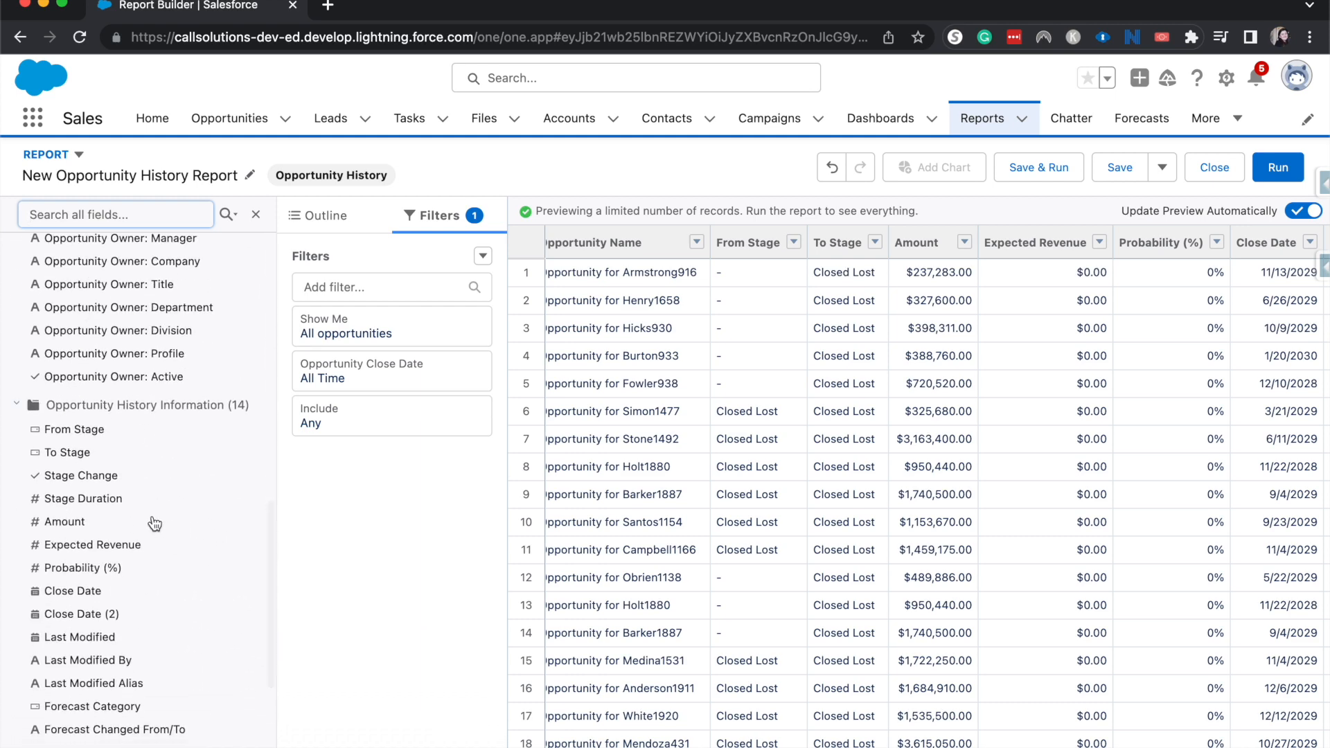
# Add Stage Duration as a report column and show the column outline.
pyautogui.click(94, 501)
pyautogui.doubleClick(93, 501)
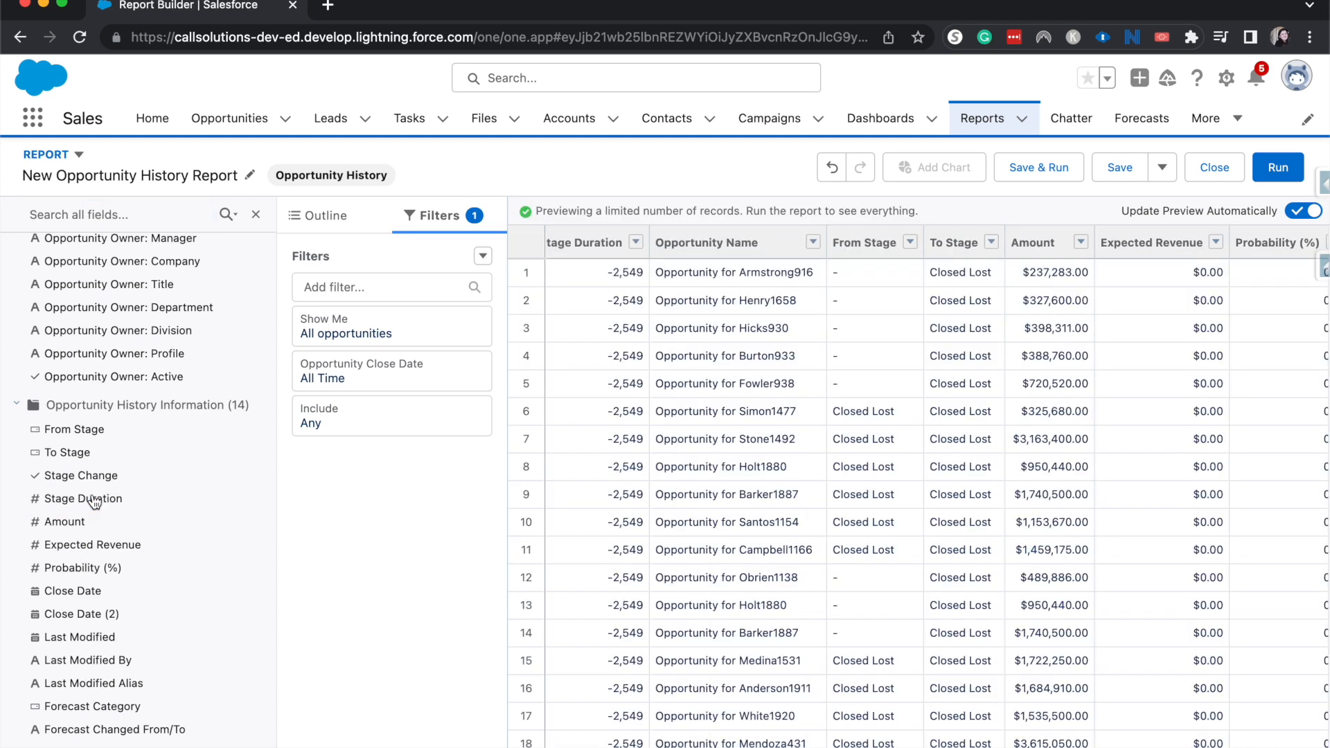
pyautogui.click(326, 215)
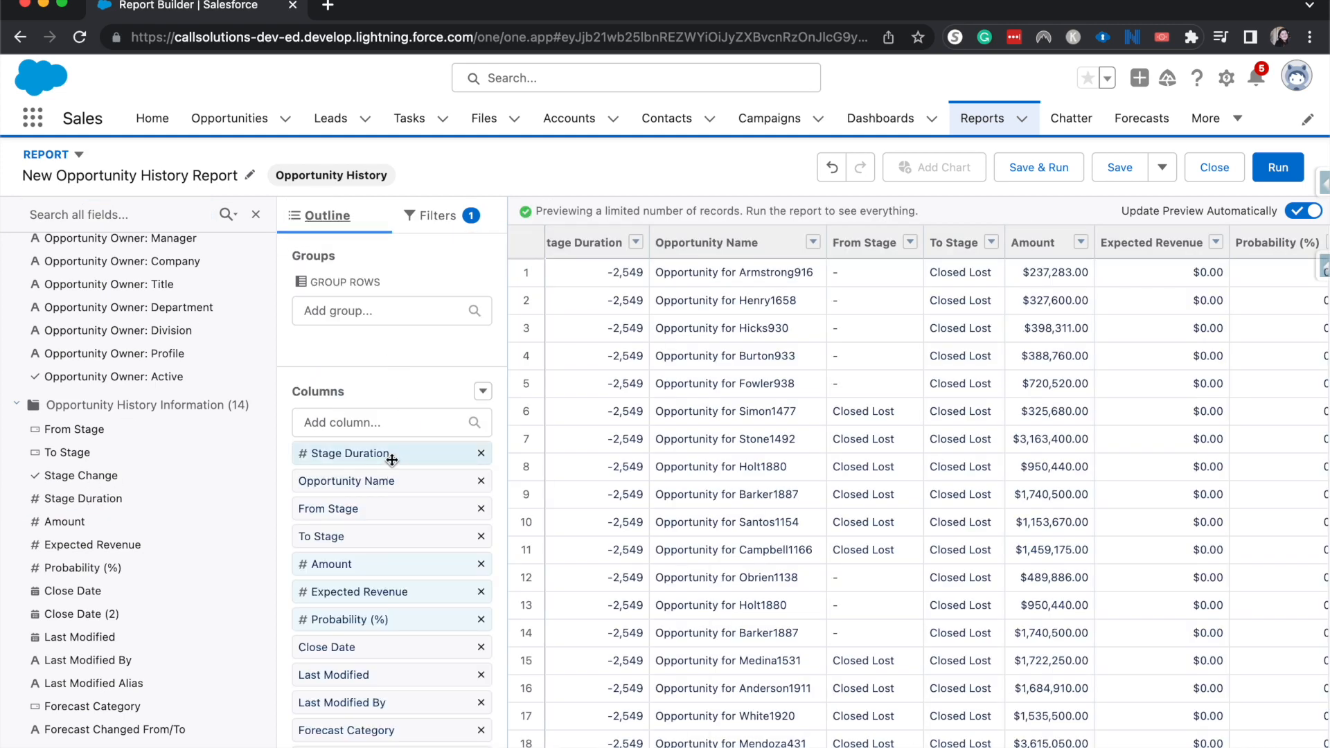
# Move the Stage Duration column to sit between To Stage and Amount.
pyautogui.moveTo(391, 459); pyautogui.dragTo(393, 526)
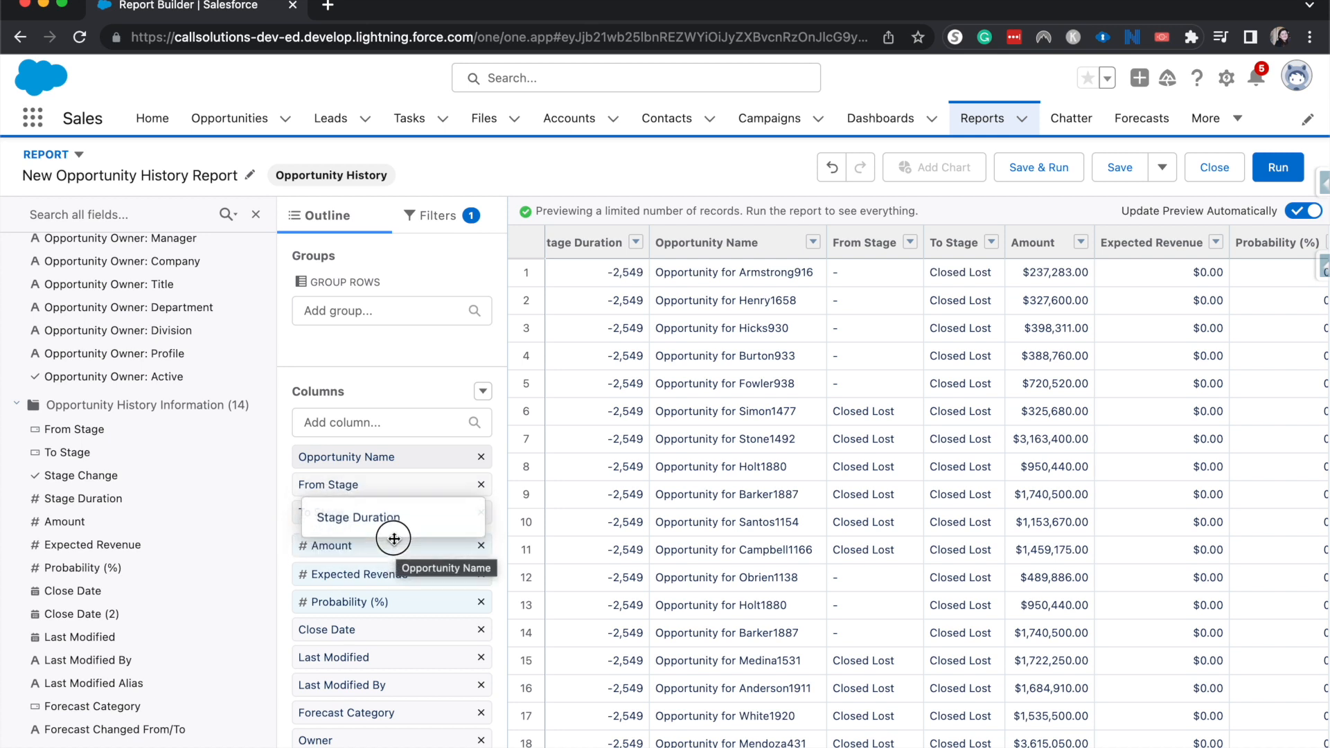
pyautogui.moveTo(392, 527); pyautogui.dragTo(397, 459)
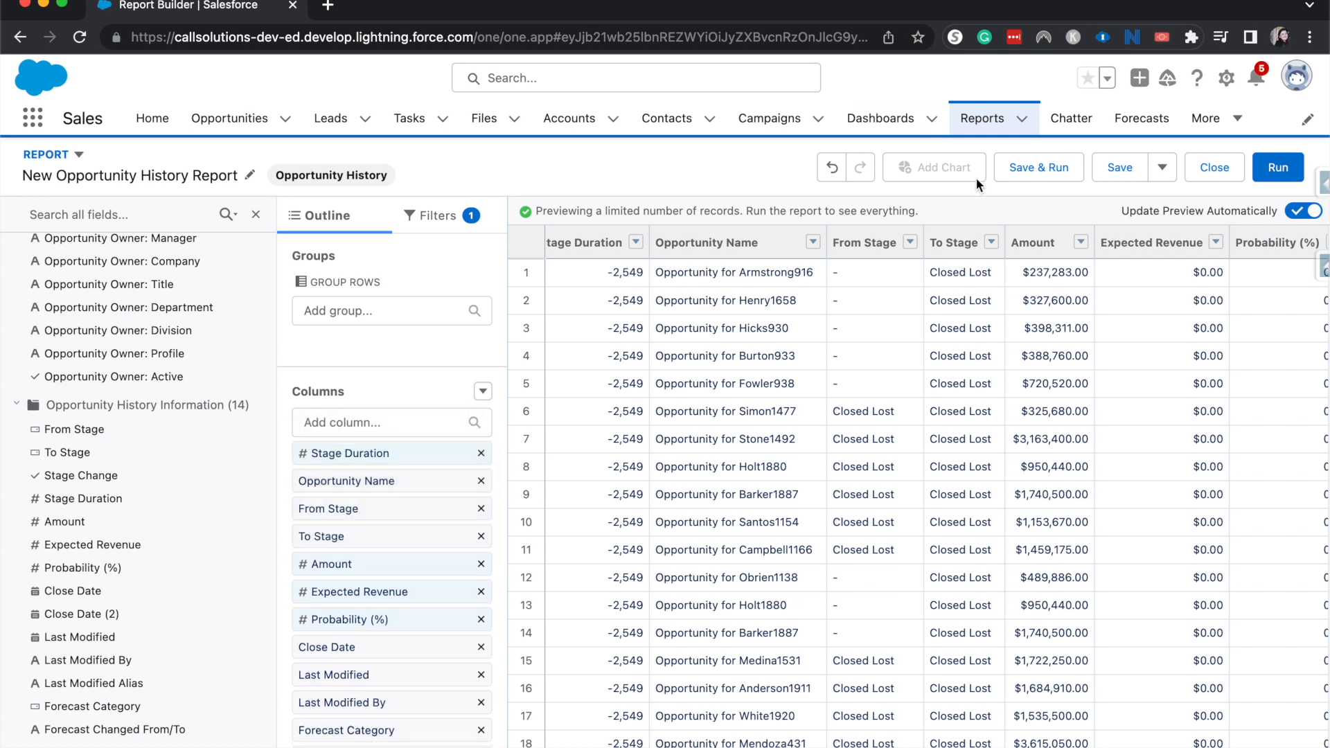
pyautogui.click(605, 242)
pyautogui.moveTo(606, 241); pyautogui.dragTo(981, 242)
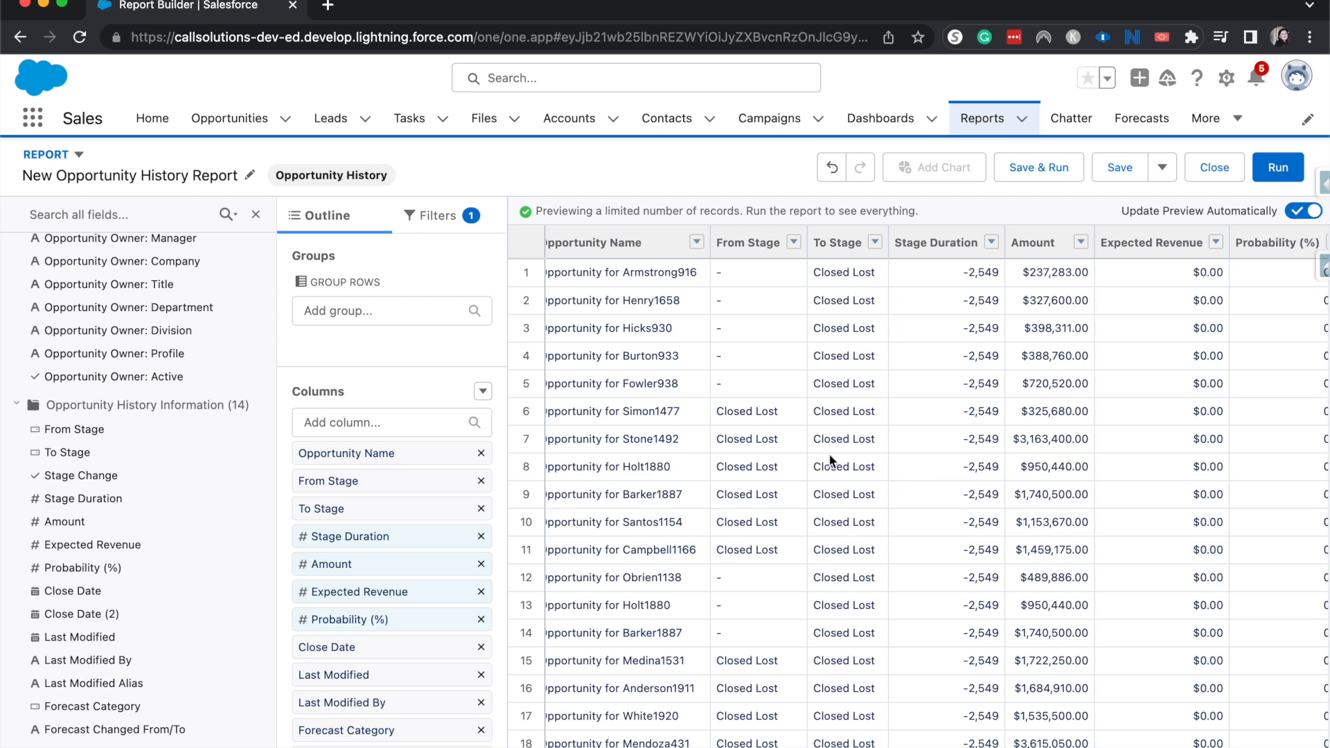
pyautogui.scroll(-5, 830, 460)
pyautogui.scroll(-5, 829, 461)
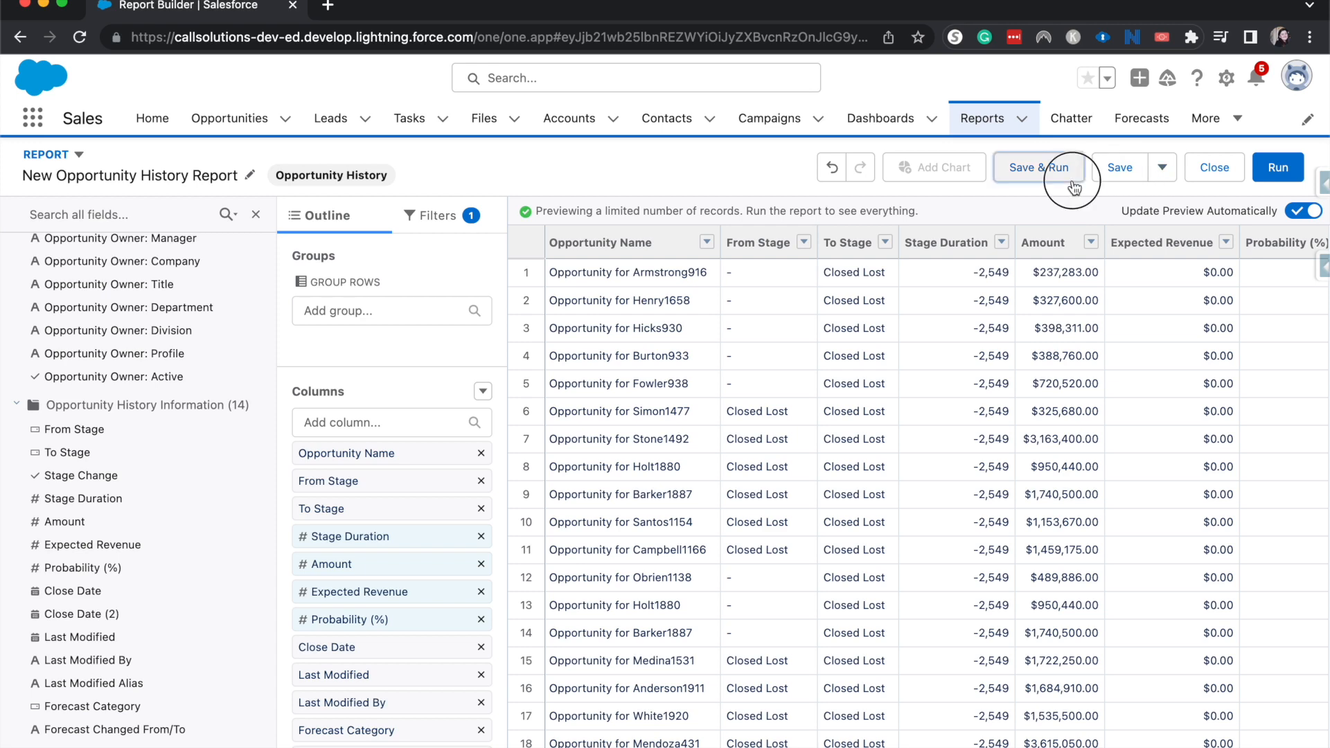
# Save the report as New Opportunity History Report 2 and run it.
pyautogui.click(1039, 168)
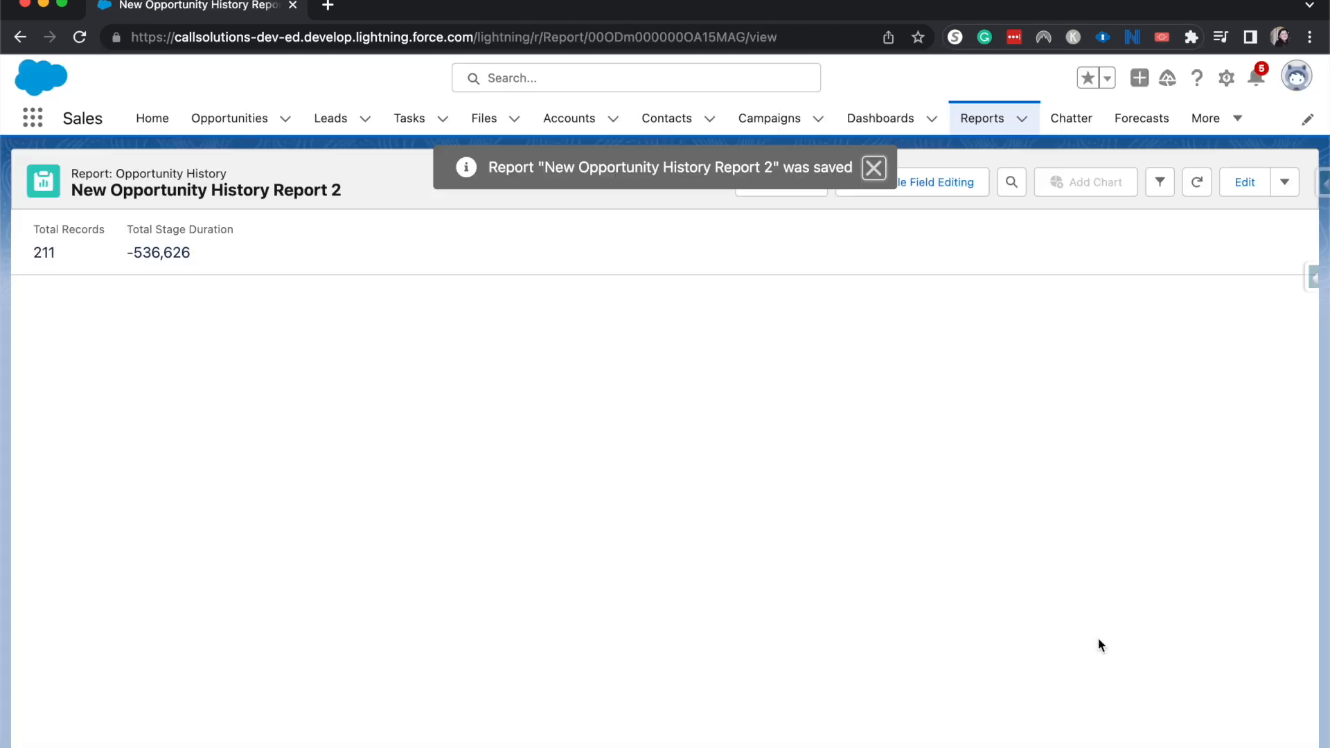